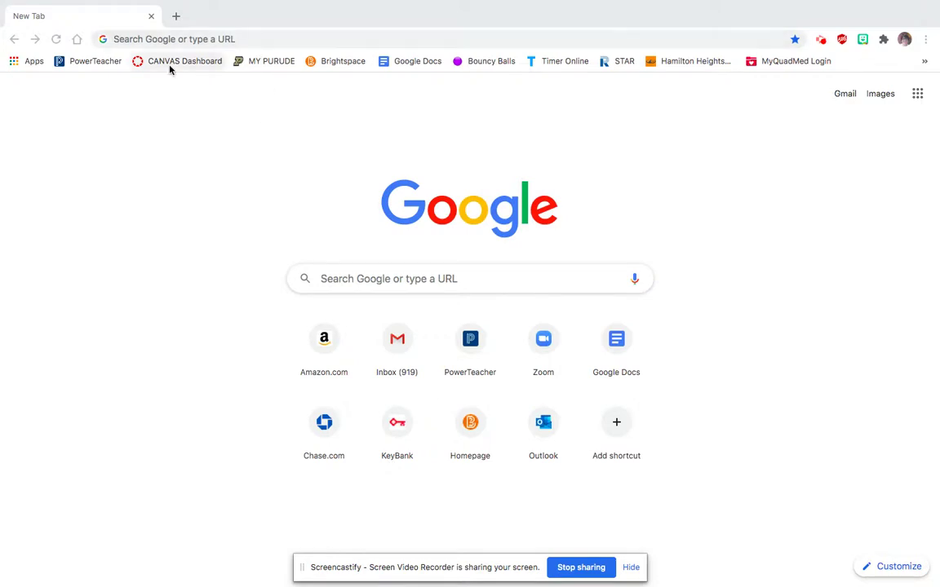
Step: Run a Google search for 'bitmoji extension' using the search suggestion
{"action": "left_click", "coordinate": [371, 279]}
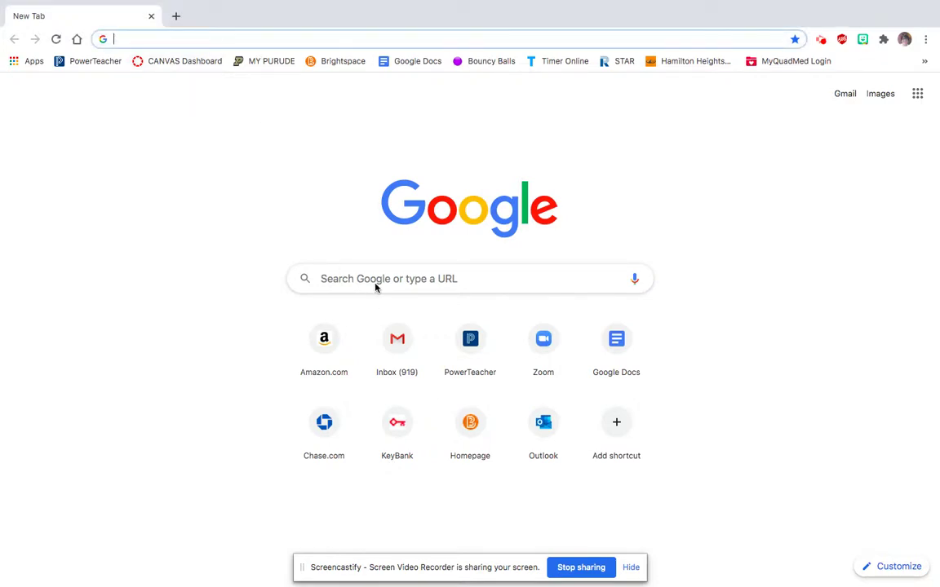
{"action": "type", "text": "bitmoji"}
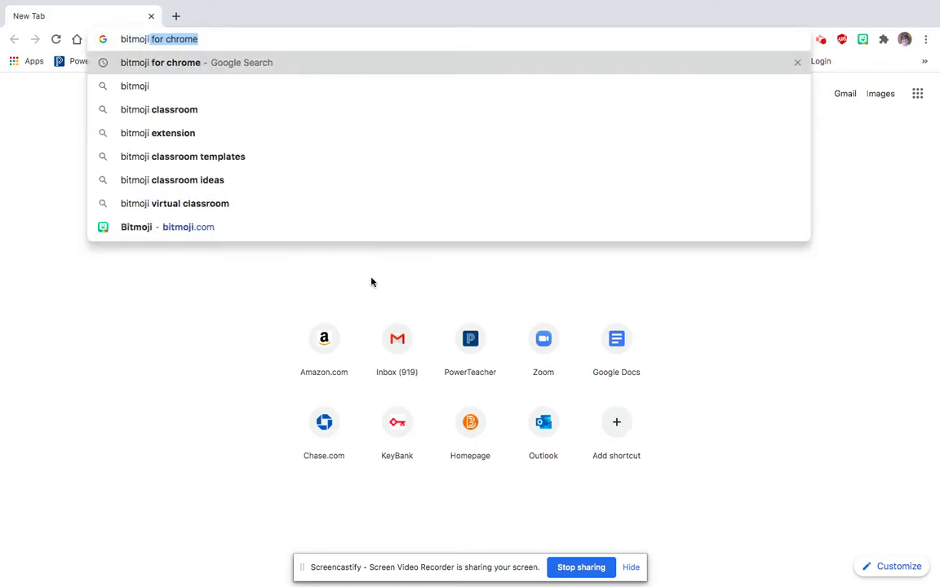
{"action": "left_click", "coordinate": [180, 136]}
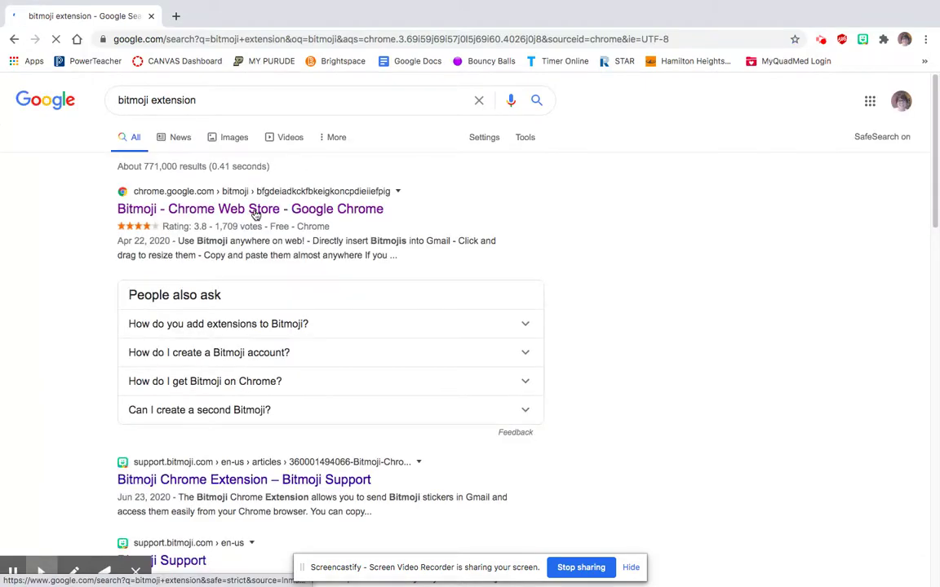
Step: Open the 'Bitmoji - Chrome Web Store' listing and browse its overview and screenshots
{"action": "left_click", "coordinate": [247, 210]}
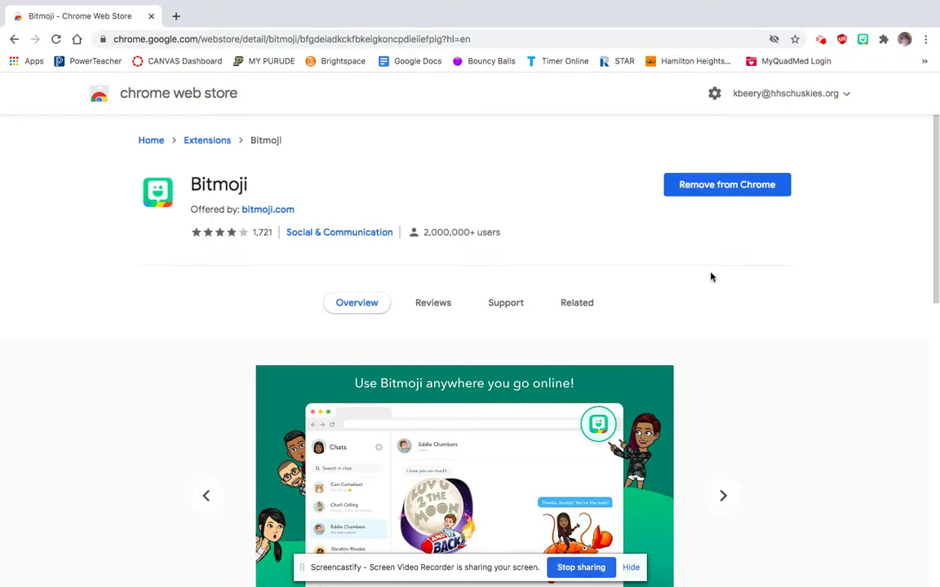
{"action": "scroll", "coordinate": [711, 278], "scroll_direction": "down", "scroll_amount": 4}
{"action": "scroll", "coordinate": [710, 278], "scroll_direction": "down", "scroll_amount": 4}
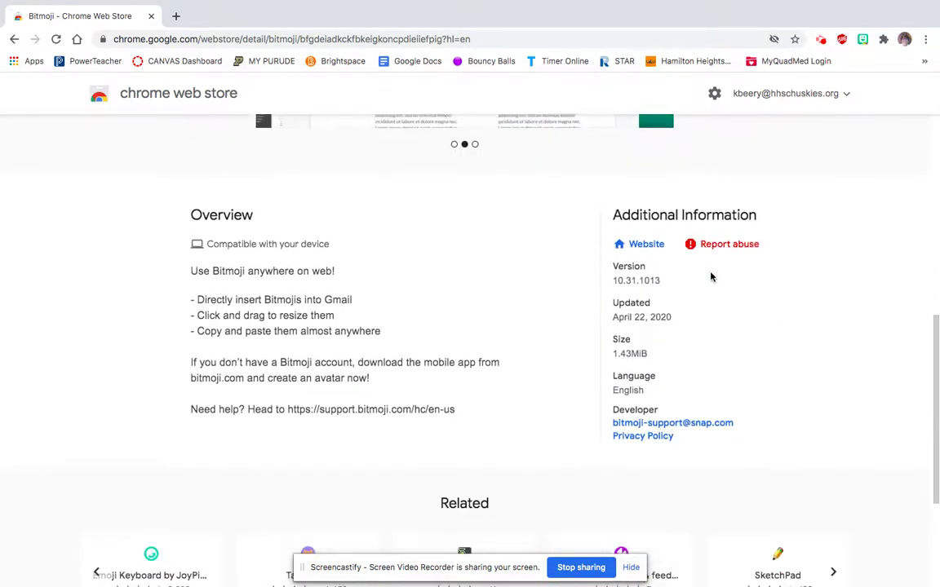
{"action": "scroll", "coordinate": [710, 278], "scroll_direction": "up", "scroll_amount": 7}
{"action": "scroll", "coordinate": [711, 277], "scroll_direction": "down", "scroll_amount": 3}
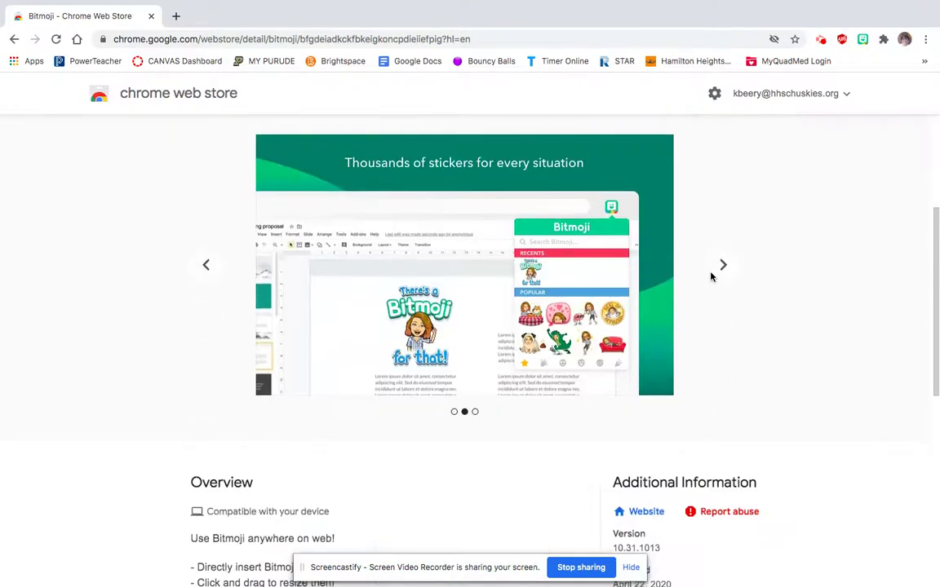
{"action": "scroll", "coordinate": [710, 277], "scroll_direction": "up", "scroll_amount": 1}
{"action": "scroll", "coordinate": [741, 218], "scroll_direction": "up", "scroll_amount": 2}
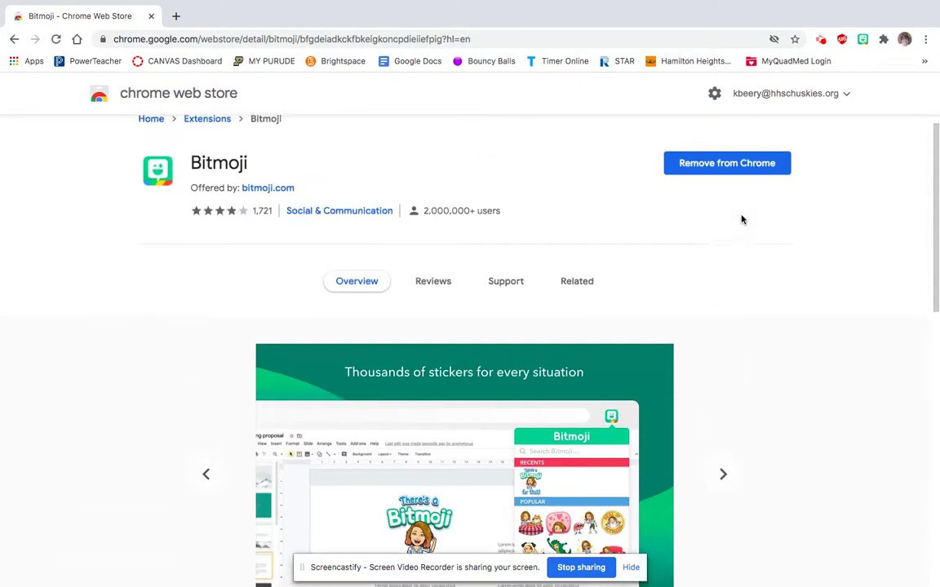
{"action": "scroll", "coordinate": [741, 219], "scroll_direction": "up", "scroll_amount": 1}
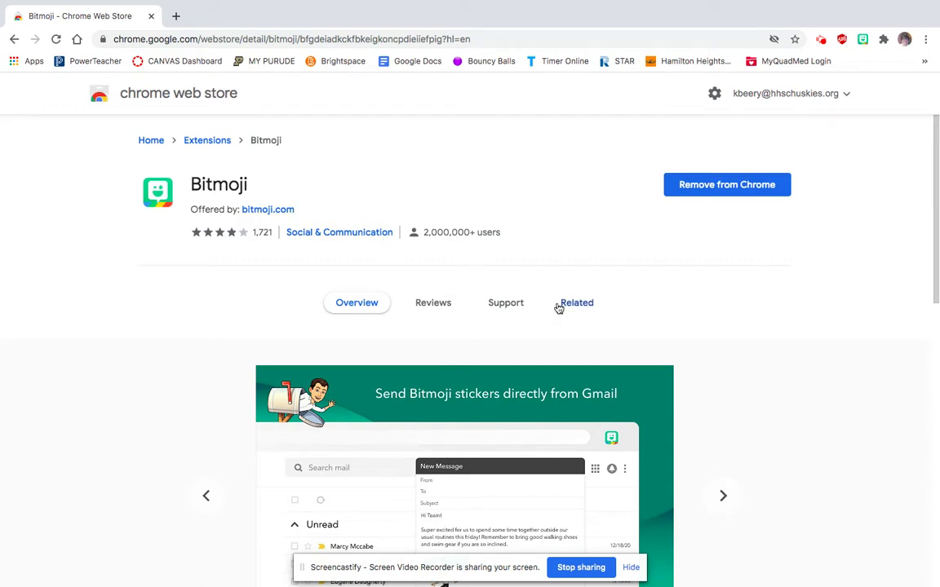
{"action": "scroll", "coordinate": [558, 308], "scroll_direction": "down", "scroll_amount": 1}
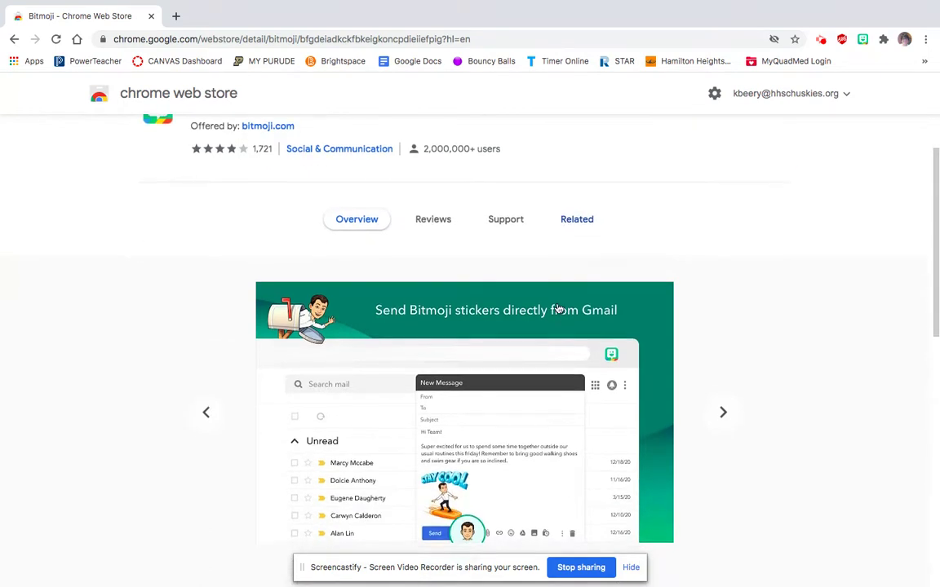
{"action": "scroll", "coordinate": [558, 308], "scroll_direction": "down", "scroll_amount": 1}
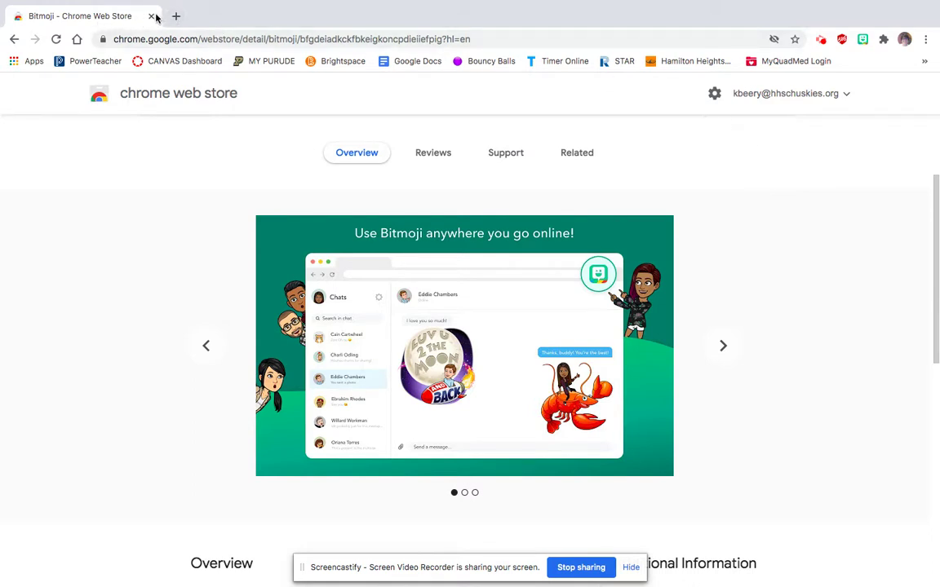
{"action": "scroll", "coordinate": [352, 251], "scroll_direction": "up", "scroll_amount": 2}
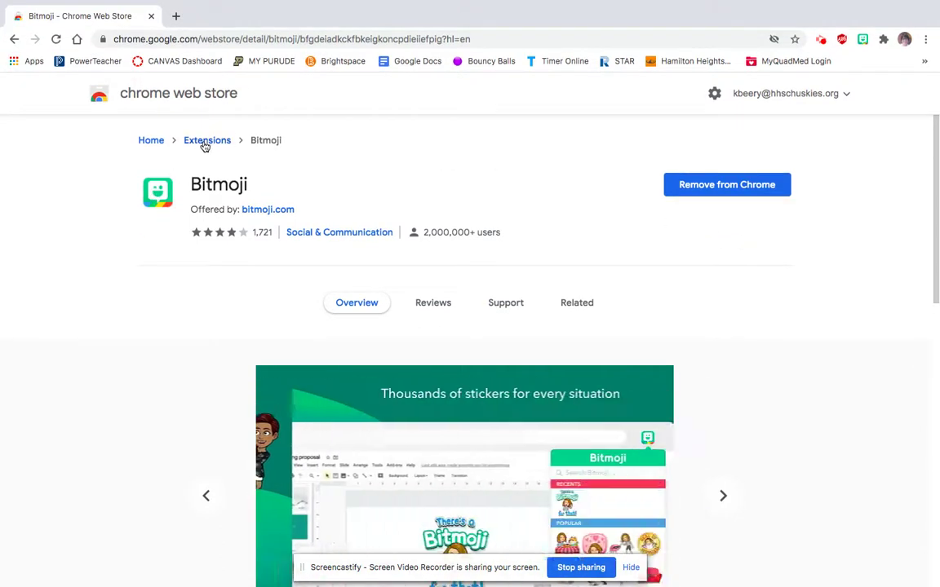
Step: From the store's Extensions category, unpin and re-pin Bitmoji, then open its sticker panel
{"action": "left_click", "coordinate": [205, 141]}
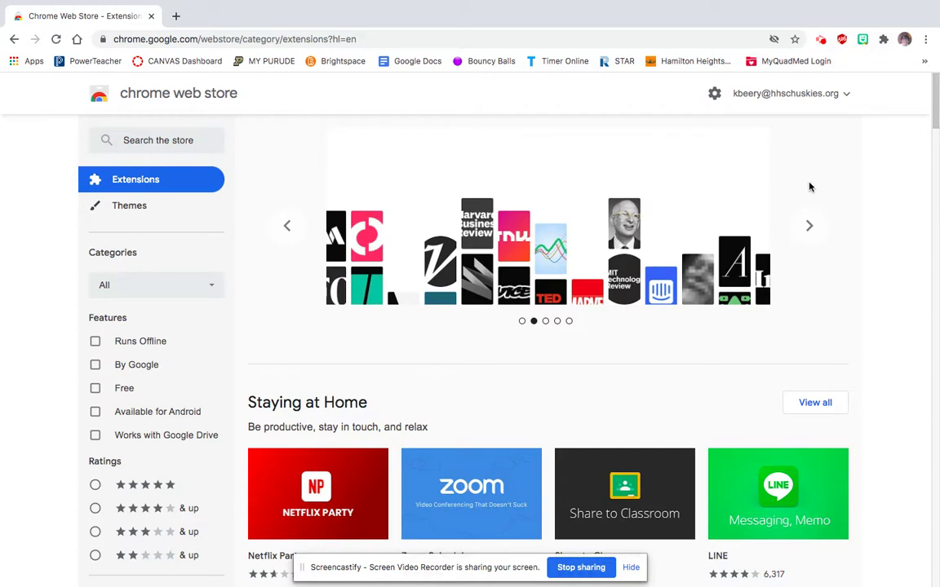
{"action": "left_click", "coordinate": [884, 40]}
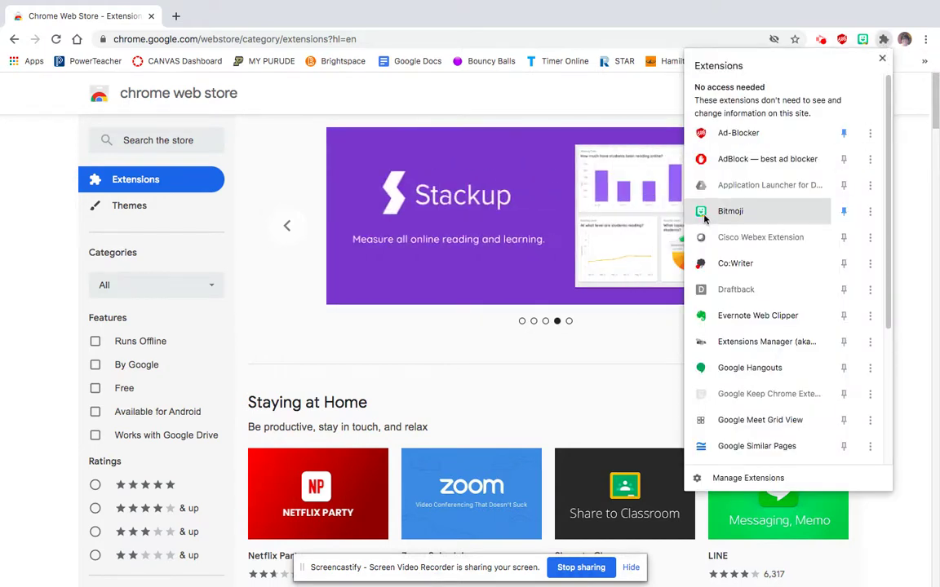
{"action": "left_click", "coordinate": [842, 211]}
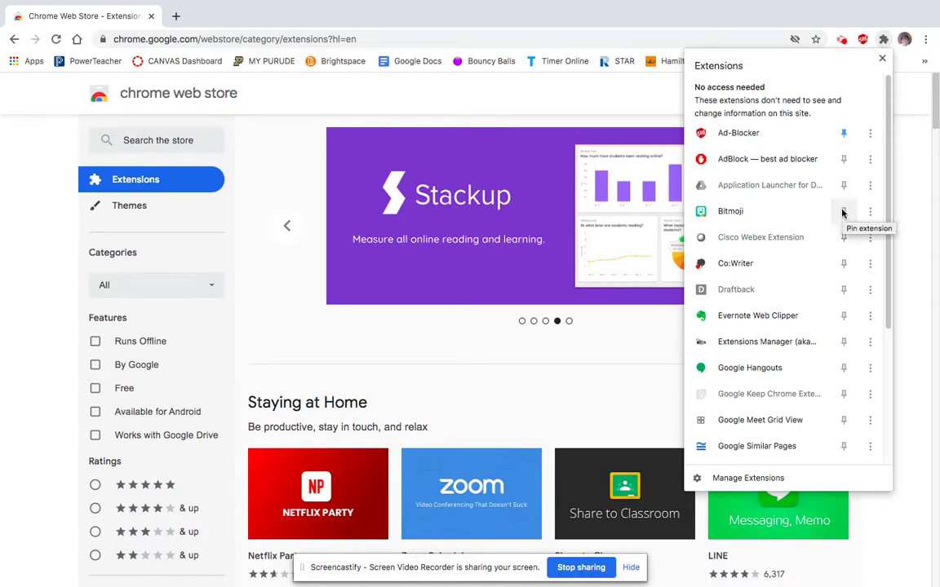
{"action": "left_click", "coordinate": [842, 211]}
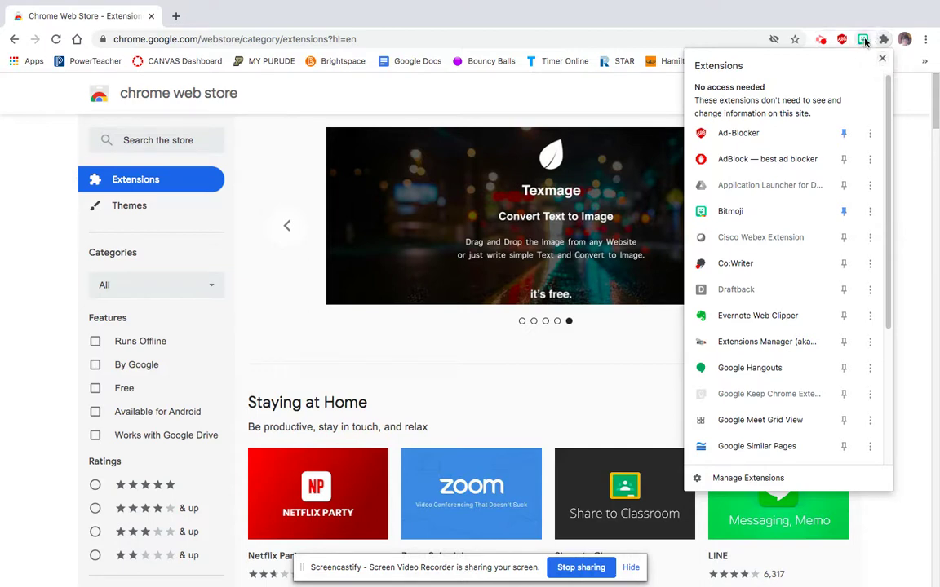
{"action": "left_click", "coordinate": [862, 39]}
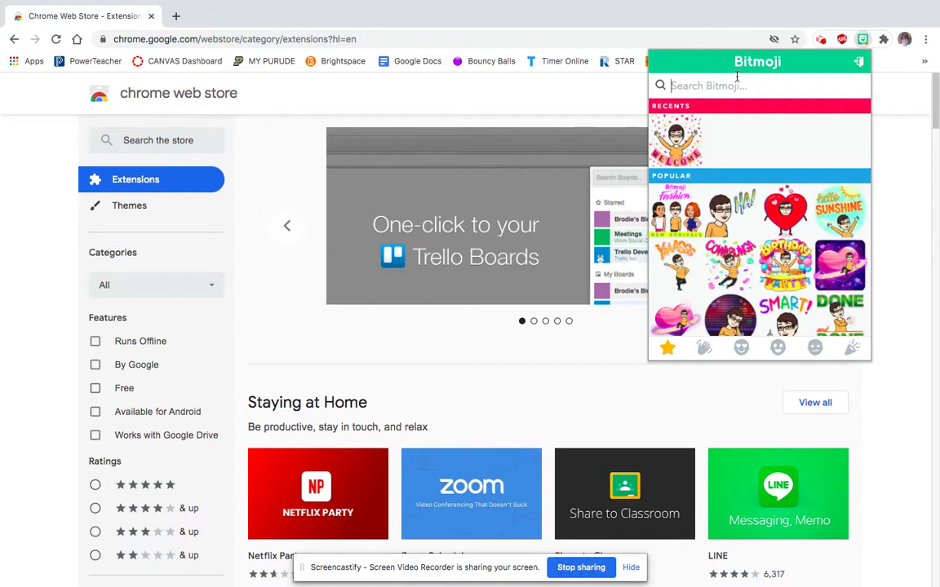
Step: Browse the Bitmoji greeting, love, smiley and other mood sticker categories
{"action": "scroll", "coordinate": [747, 253], "scroll_direction": "down", "scroll_amount": 1}
{"action": "scroll", "coordinate": [748, 254], "scroll_direction": "up", "scroll_amount": 1}
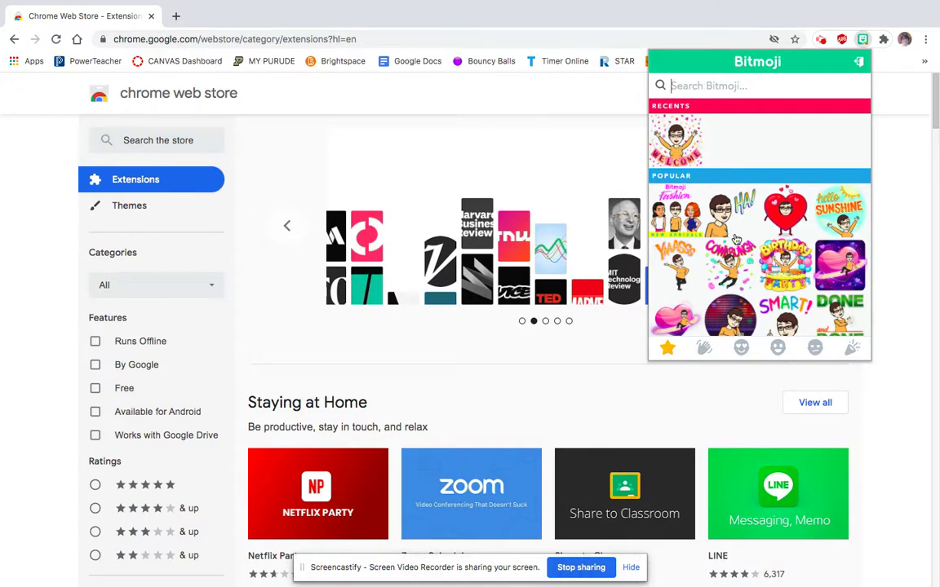
{"action": "scroll", "coordinate": [743, 289], "scroll_direction": "down", "scroll_amount": 3}
{"action": "left_click", "coordinate": [704, 348]}
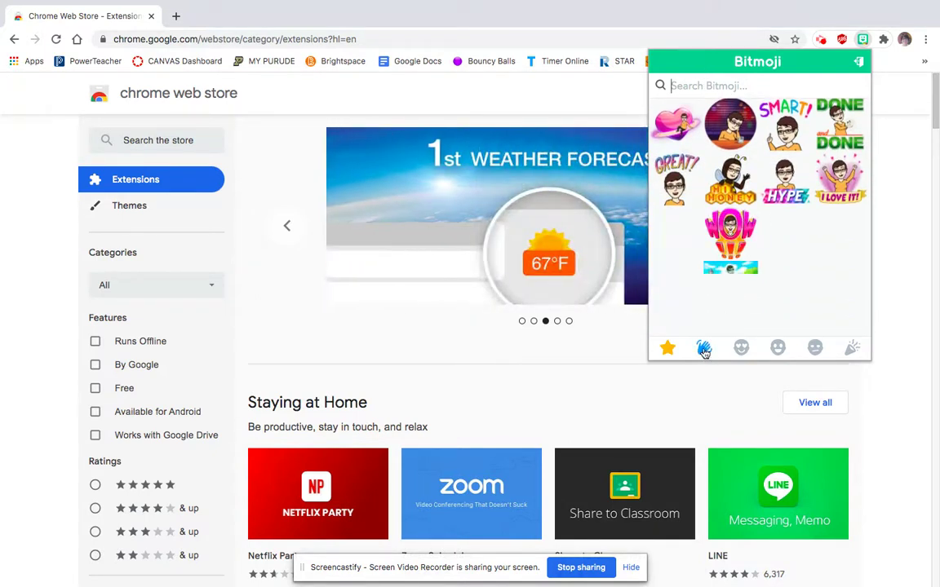
{"action": "left_click", "coordinate": [741, 348]}
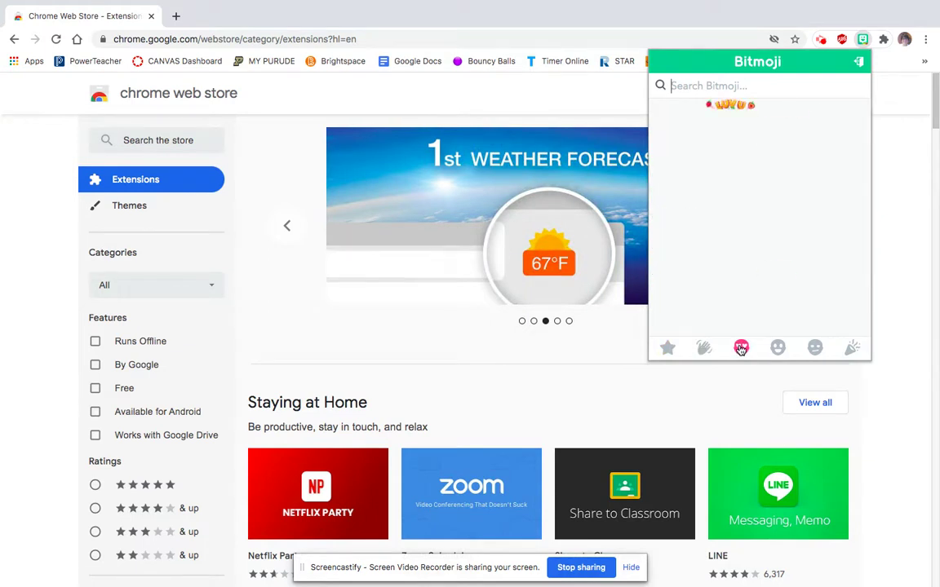
{"action": "left_click", "coordinate": [777, 348]}
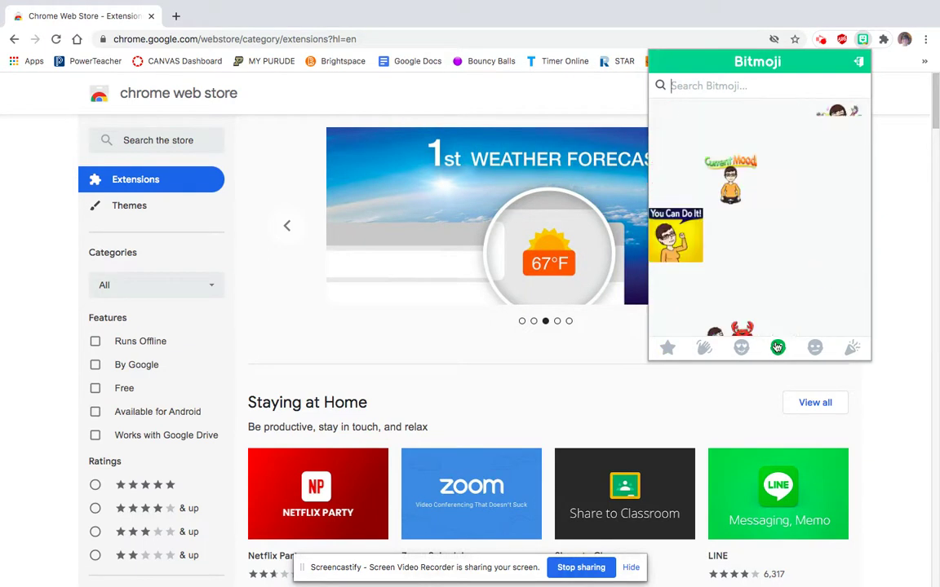
{"action": "left_click", "coordinate": [816, 349]}
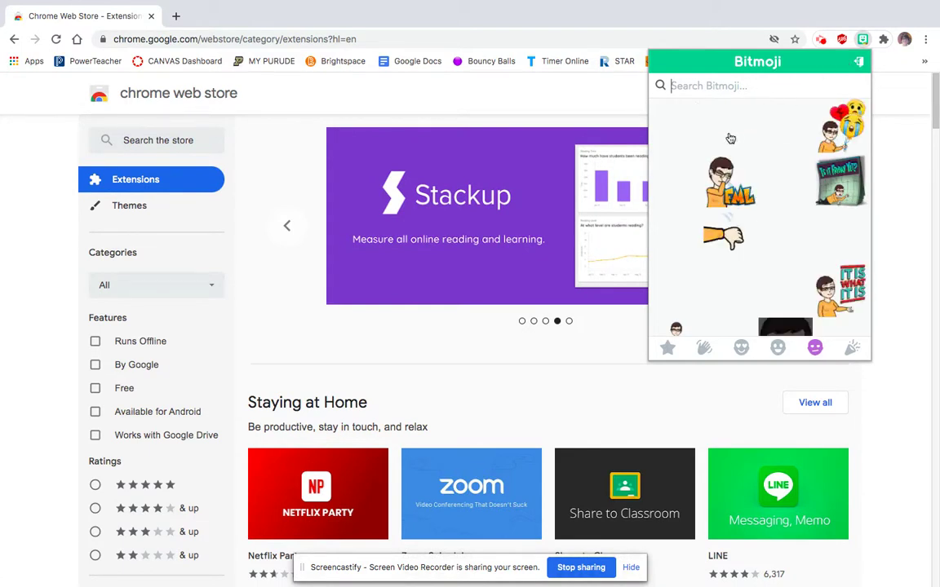
Step: Return to the favourites tab and bring up image options for the Welcome sticker
{"action": "left_click", "coordinate": [667, 348]}
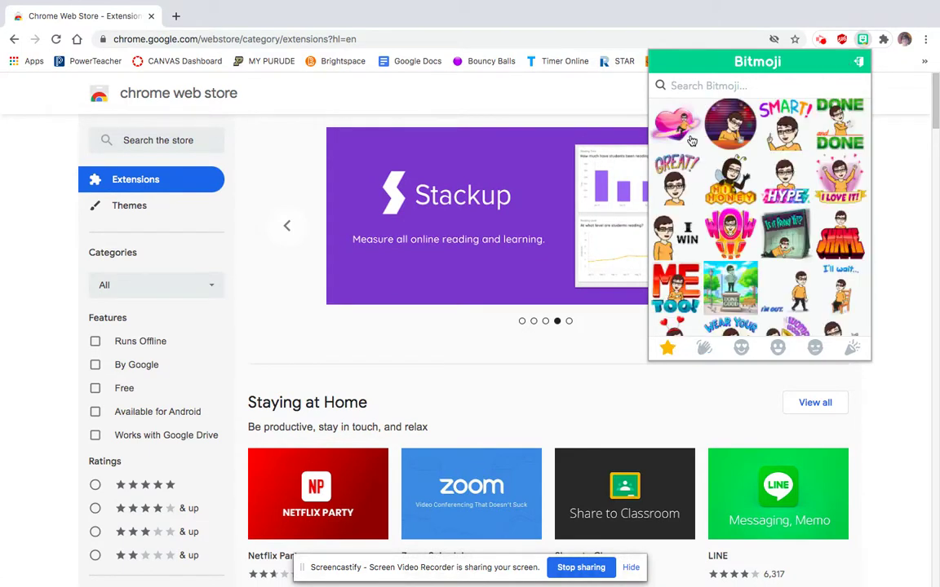
{"action": "left_click", "coordinate": [674, 147]}
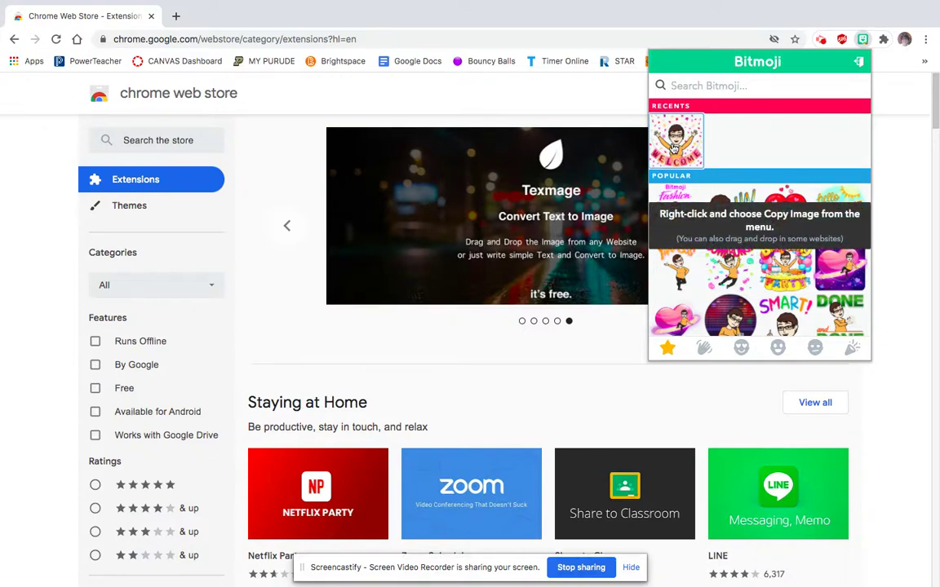
{"action": "right_click", "coordinate": [673, 147]}
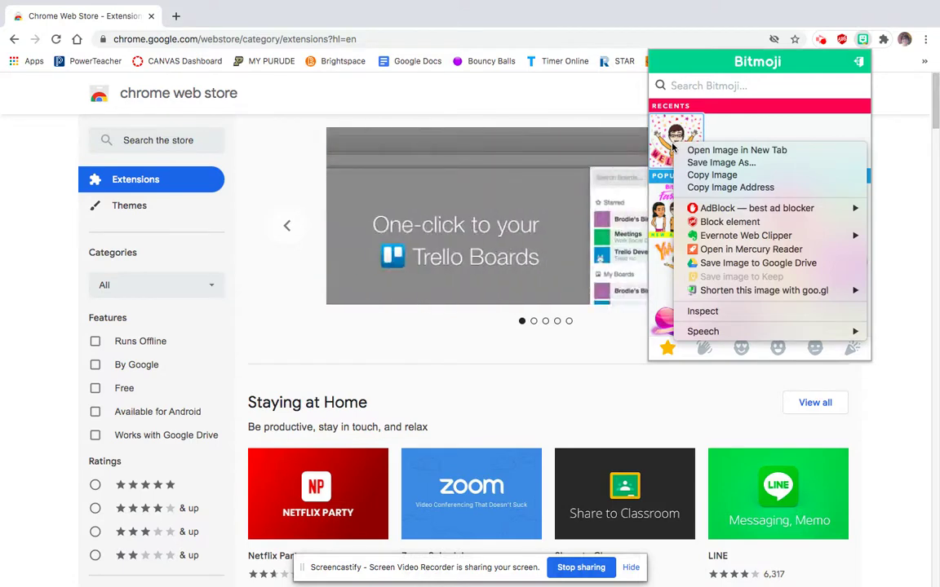
Step: Save the Welcome sticker to the Desktop as a PNG image named 'Welcome bitmoji 3'
{"action": "left_click", "coordinate": [718, 163]}
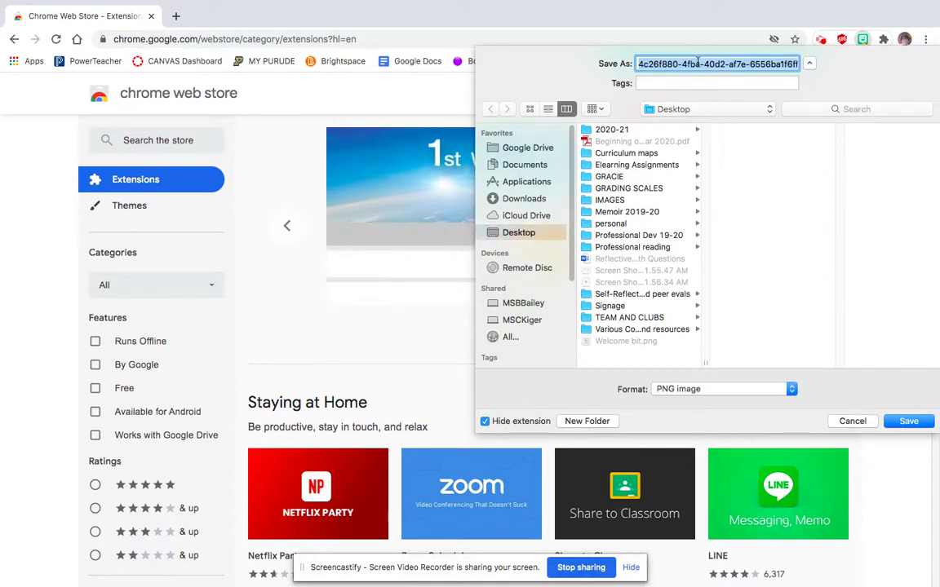
{"action": "type", "text": "Welcome bitmoji 3"}
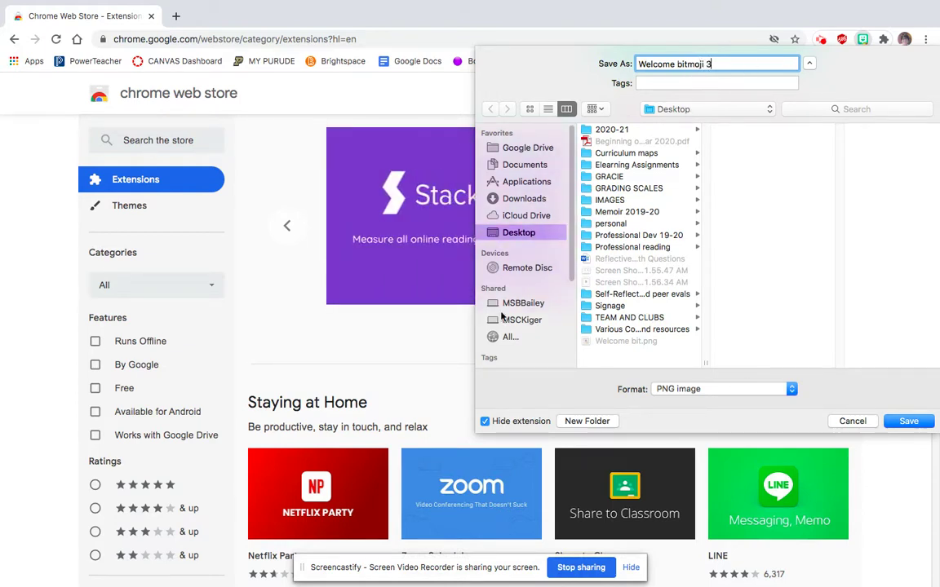
{"action": "left_click", "coordinate": [907, 423]}
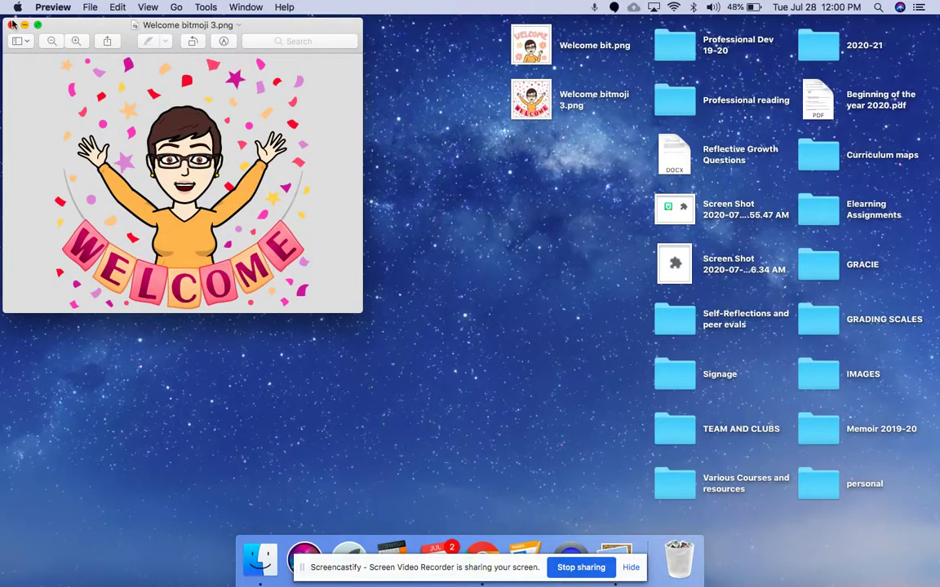
Step: Close the Preview window and drag 'Welcome bitmoji 3.png' from the Desktop to the Trash
{"action": "left_click", "coordinate": [12, 24]}
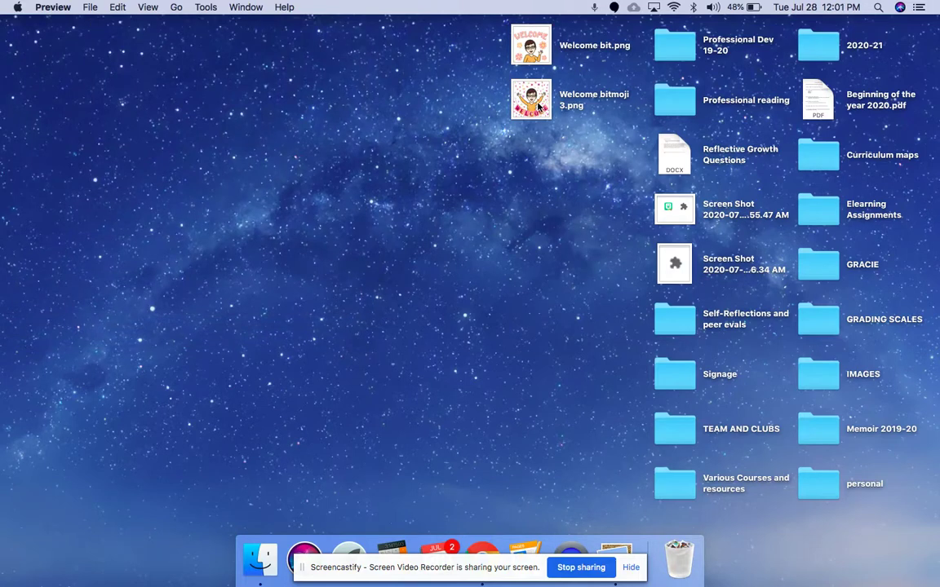
{"action": "left_click_drag", "start_coordinate": [538, 107], "coordinate": [695, 573]}
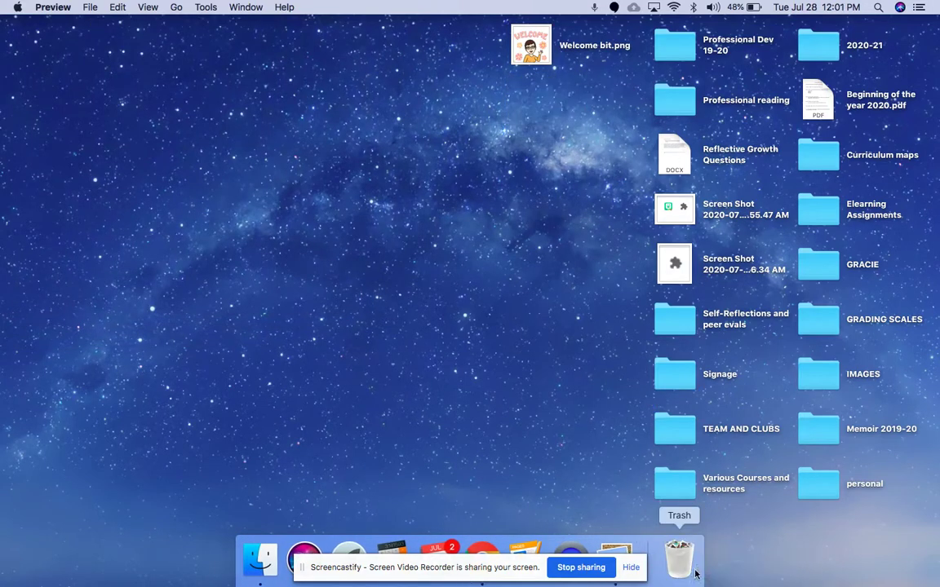